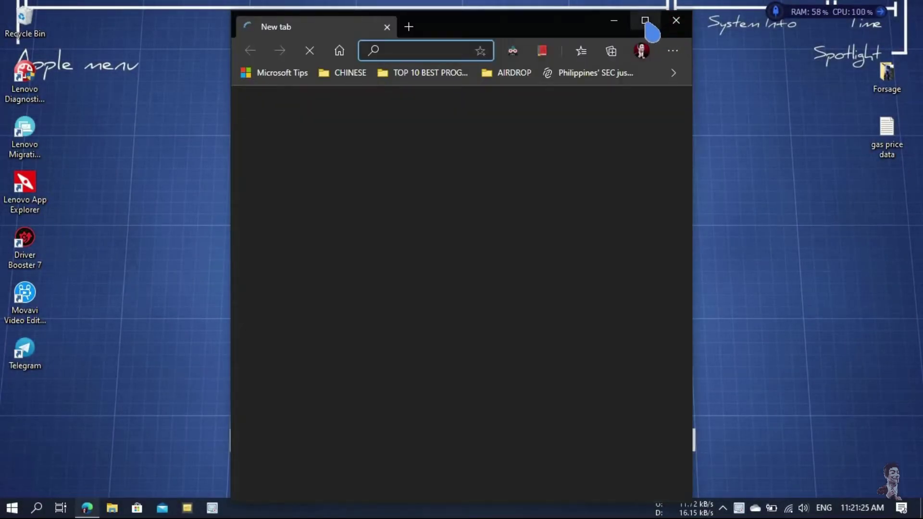
Step: Maximize Edge and open the Google Sheets official page from the Bing results
left_click(645, 21)
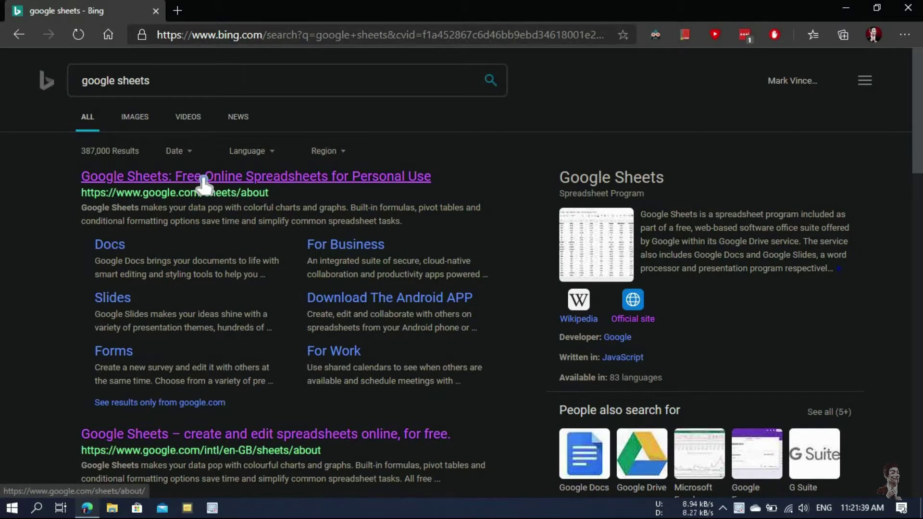
left_click(204, 185)
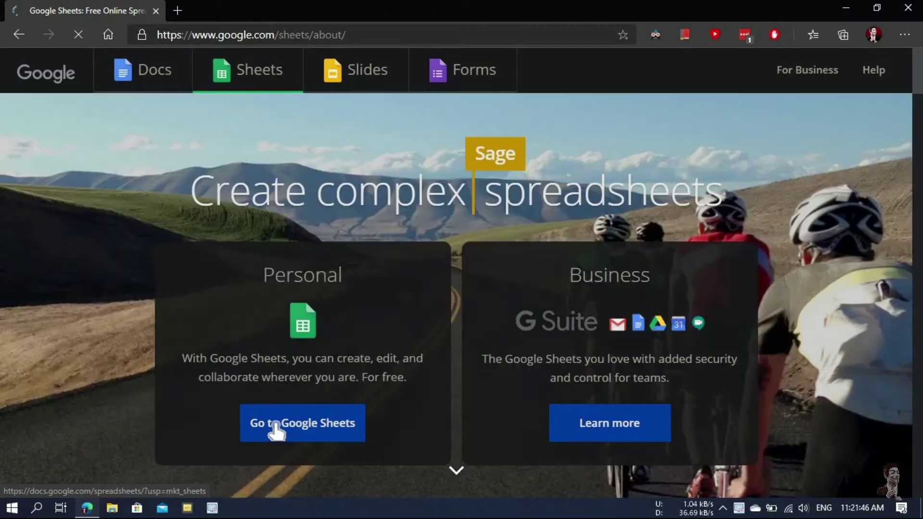
Step: Go from the about page into Google Sheets and create a Blank spreadsheet
left_click(276, 423)
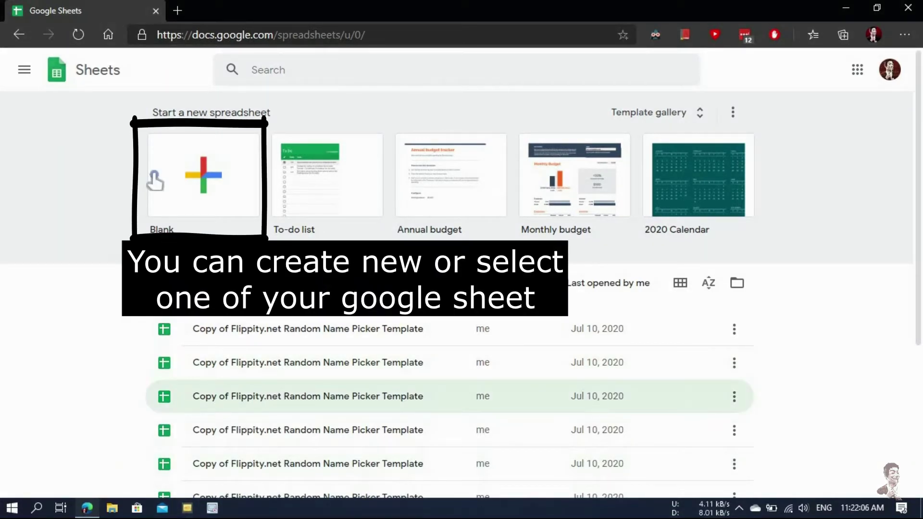
left_click(194, 187)
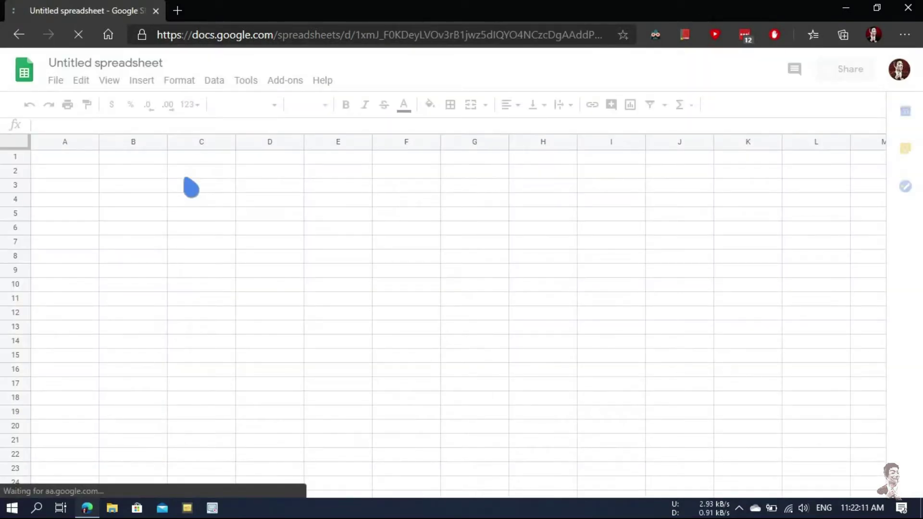
Step: Select cell C6 in the new spreadsheet and open the Data menu
left_click(190, 174)
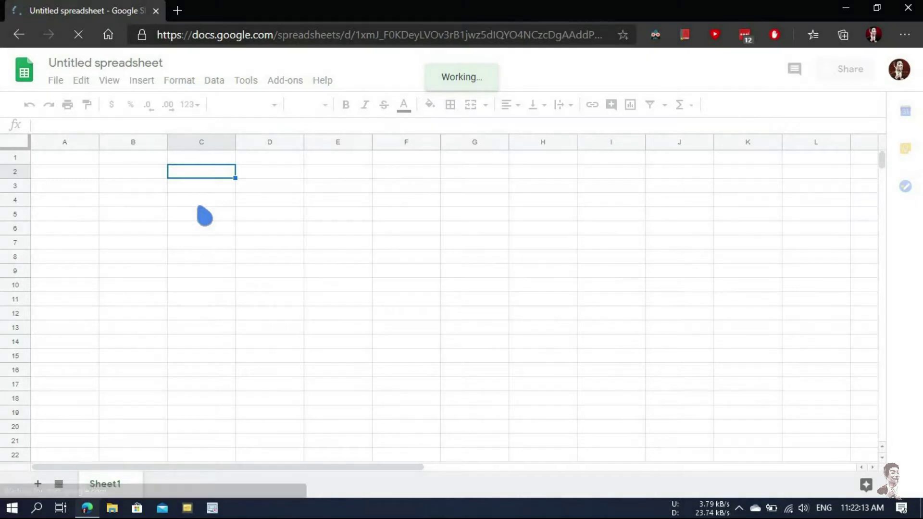
left_click(203, 215)
left_click(206, 224)
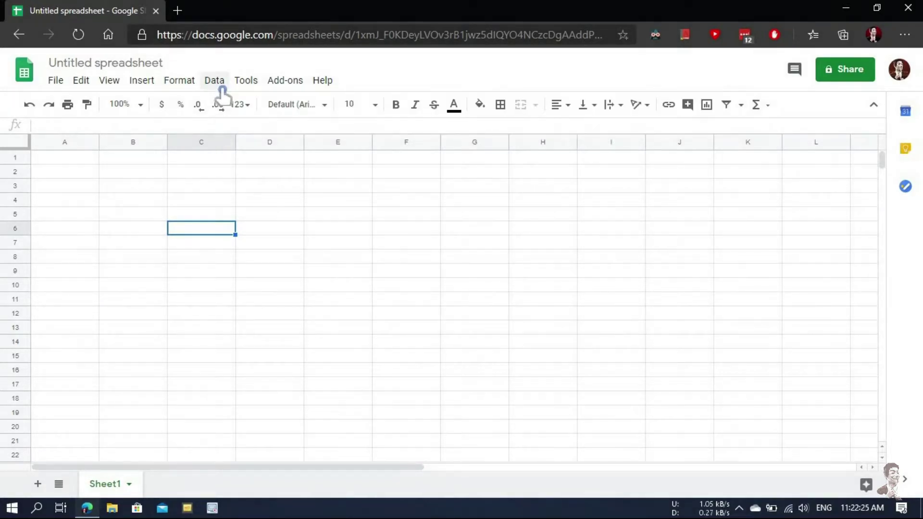
left_click(222, 89)
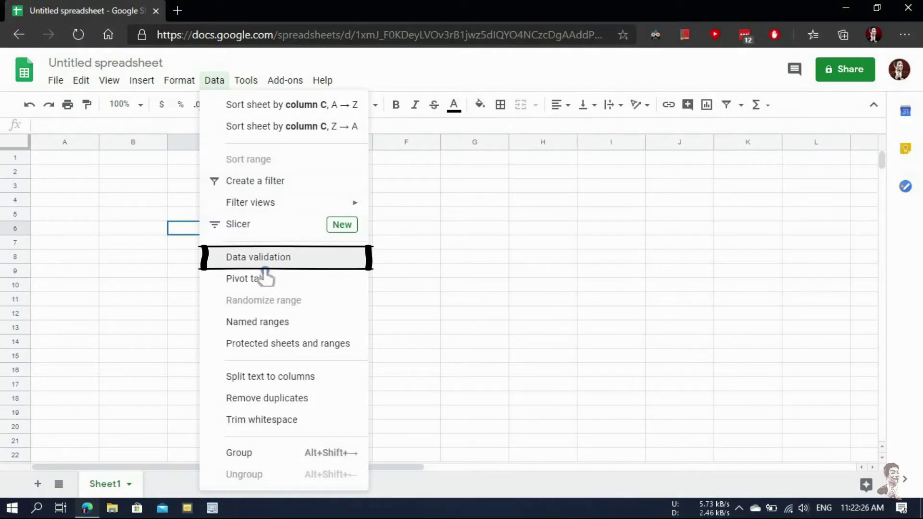
Step: Open Data validation for C6 and set its criteria to List of items
left_click(265, 263)
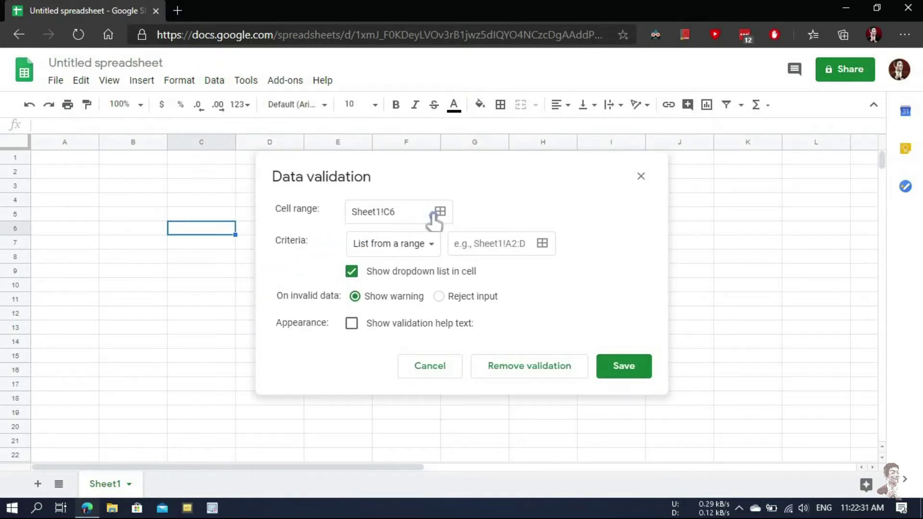
left_click(500, 249)
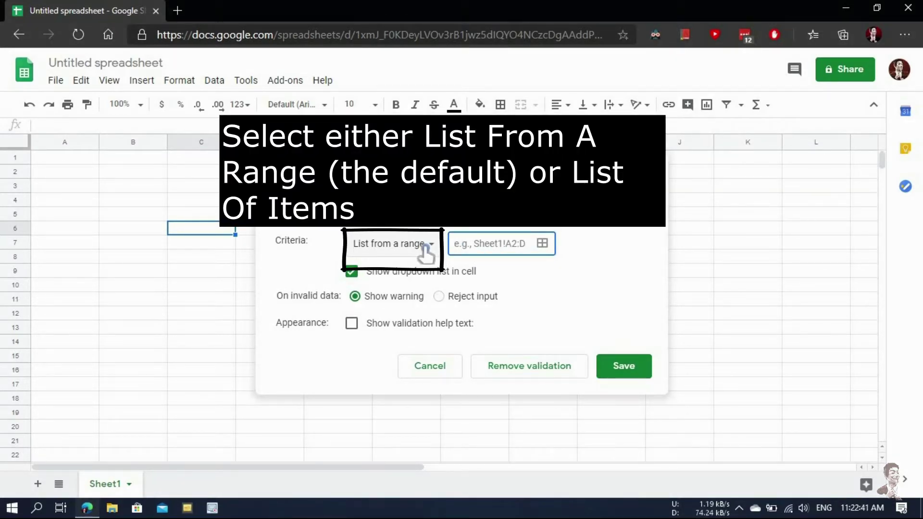
left_click(425, 245)
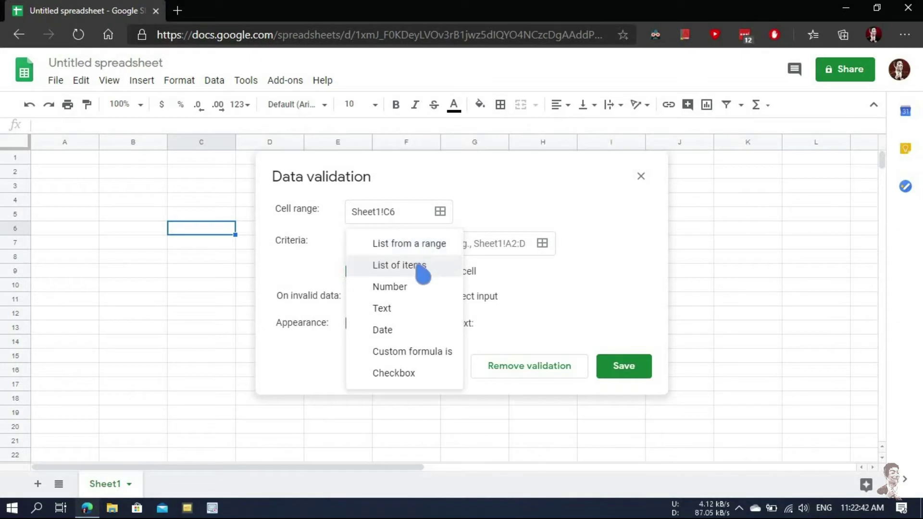
left_click(422, 270)
left_click(455, 247)
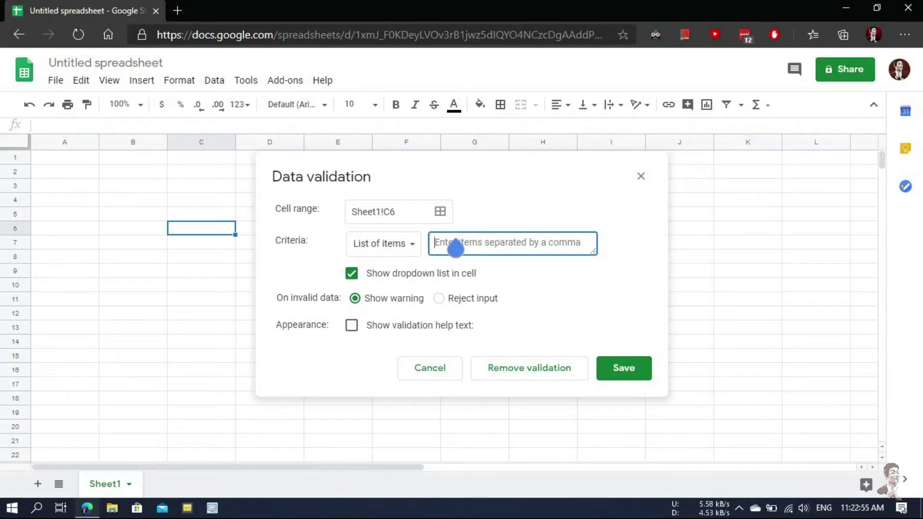
Step: Enter the items Mouse, KeyBoard, Camera, CellPhone and save the validation rule
type("Camera, CellPhone")
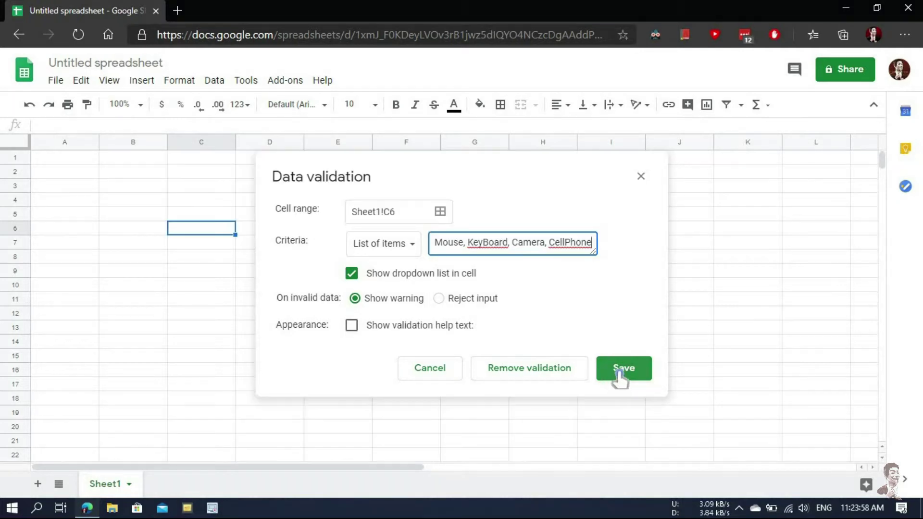
left_click(621, 378)
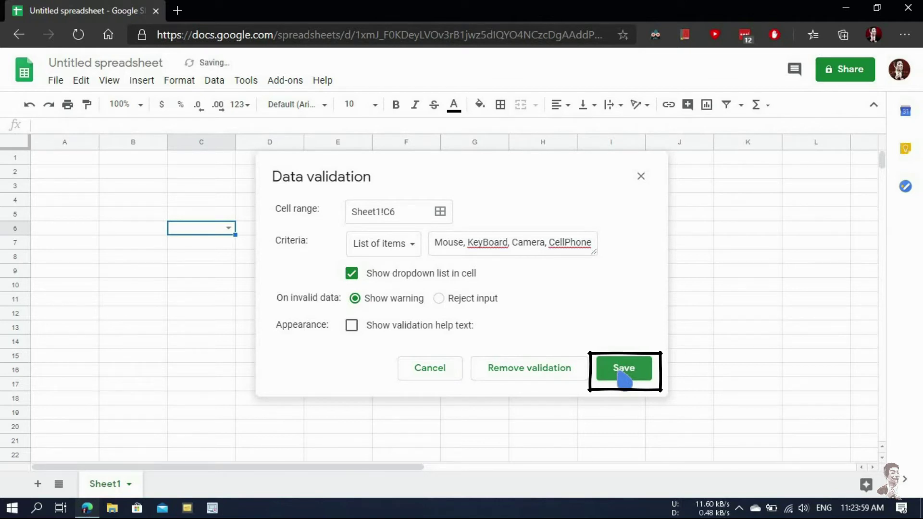
left_click(624, 377)
Step: Choose KeyBoard from the dropdown in cell C6
left_click(288, 215)
left_click(229, 227)
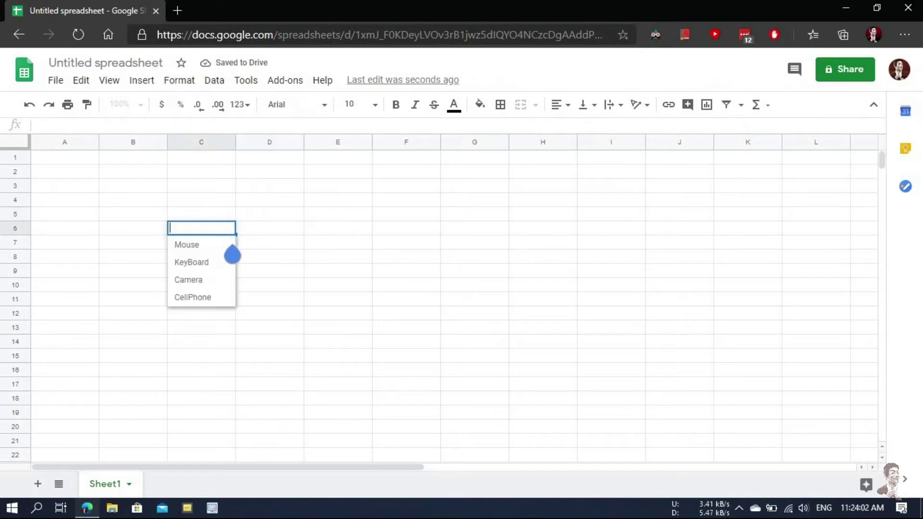
left_click(216, 236)
left_click(229, 269)
left_click(299, 241)
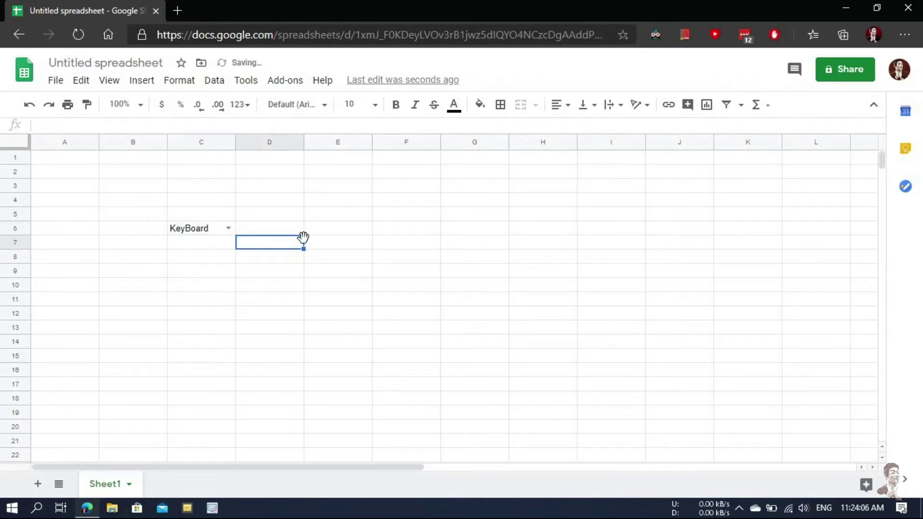
Step: Click away, reselect C6 and bring up the Data menu
left_click(301, 202)
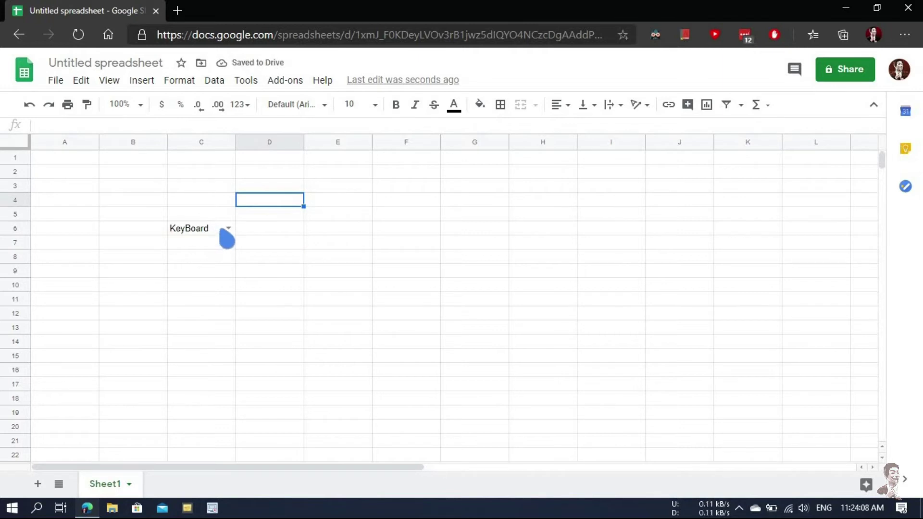
left_click(201, 233)
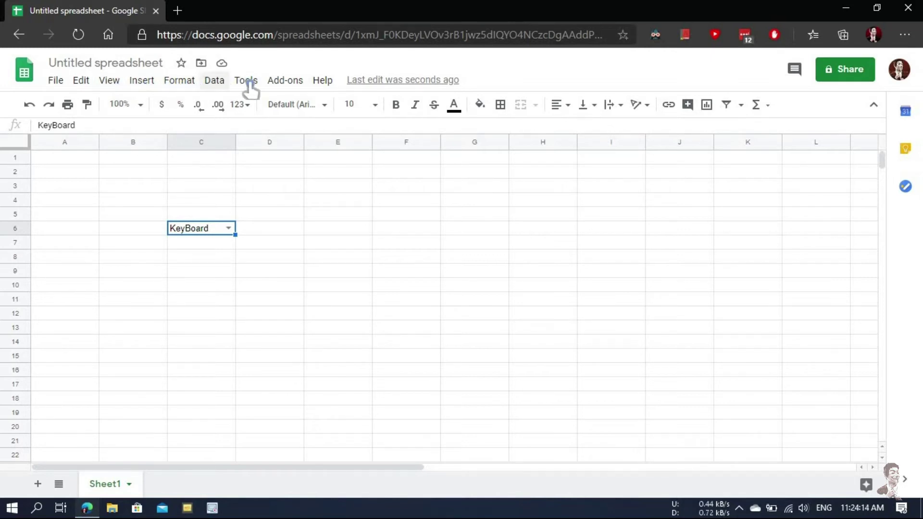
left_click(214, 82)
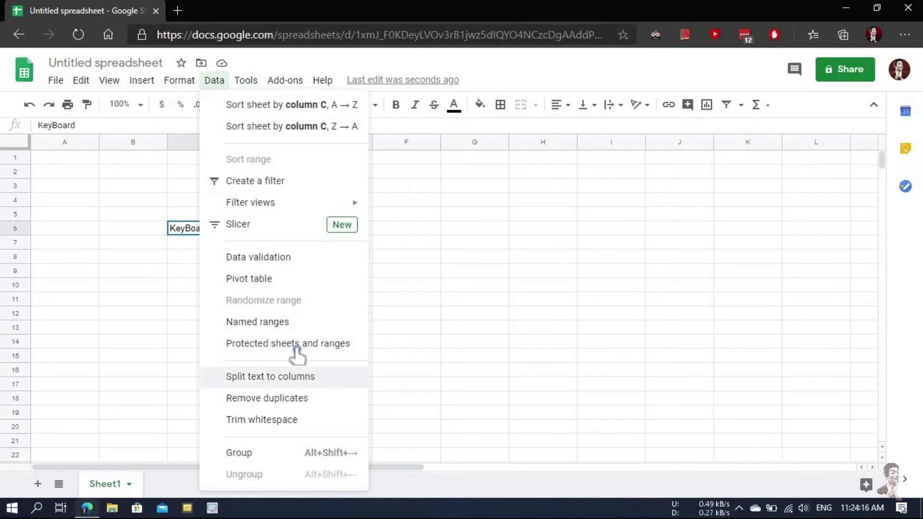
Step: Turn off Show dropdown list in cell for C6's rule and save it
left_click(292, 257)
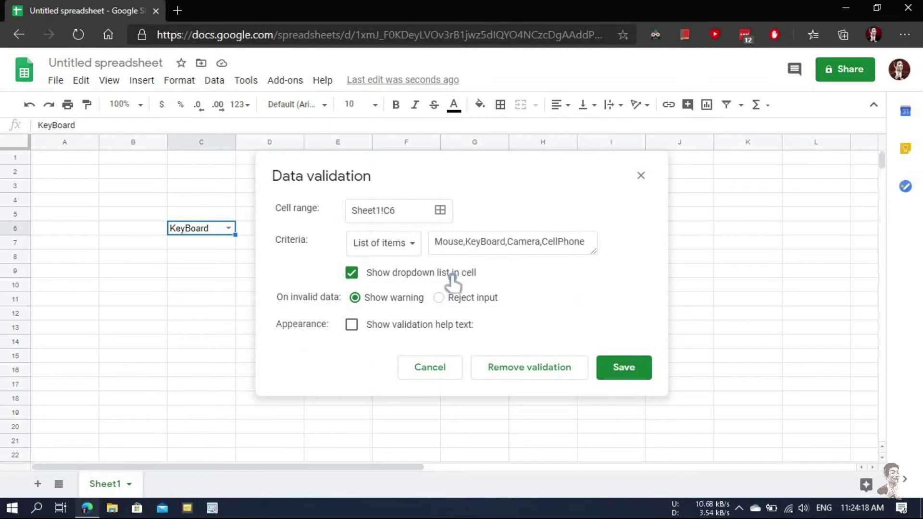
left_click(377, 278)
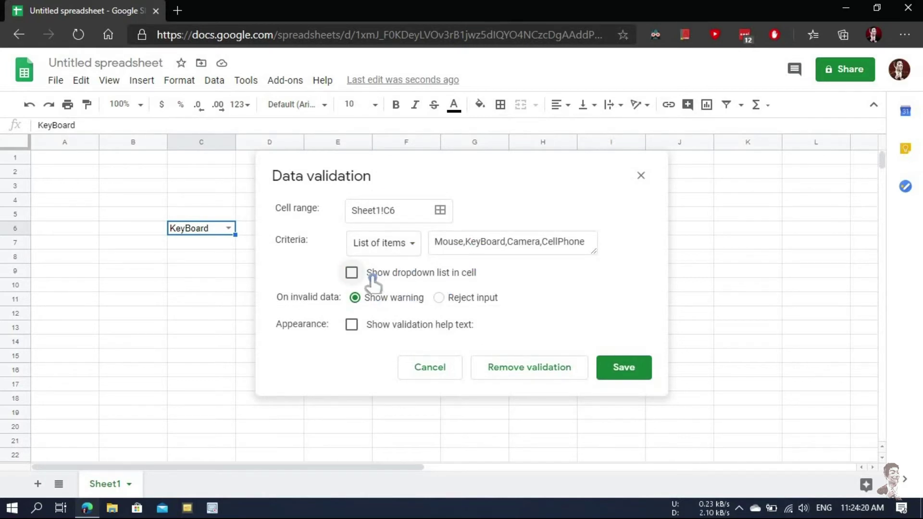
left_click(619, 368)
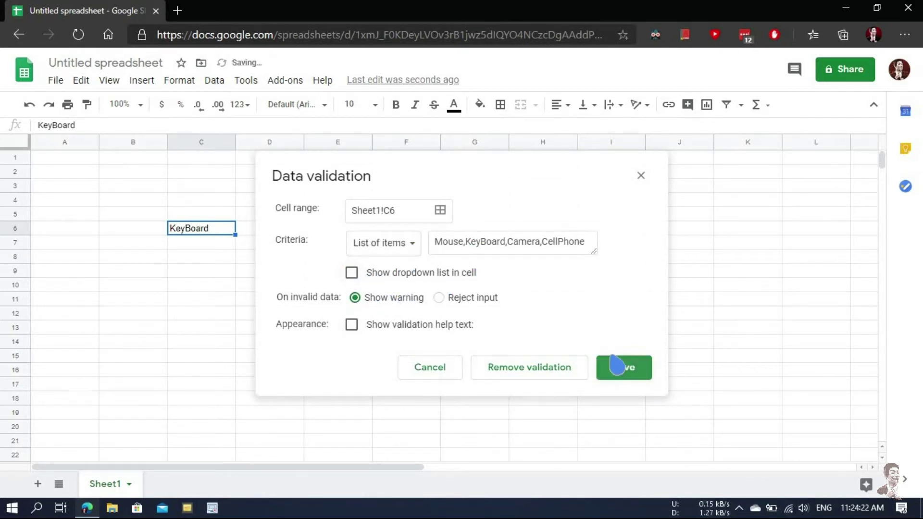
Step: Reselect C6 and check its suggested items while editing, leaving KeyBoard unchanged
left_click(385, 257)
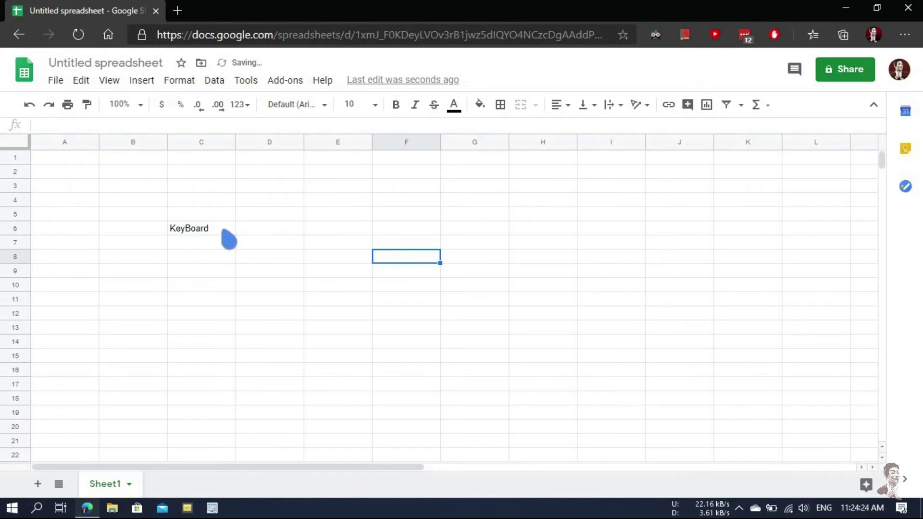
left_click(230, 233)
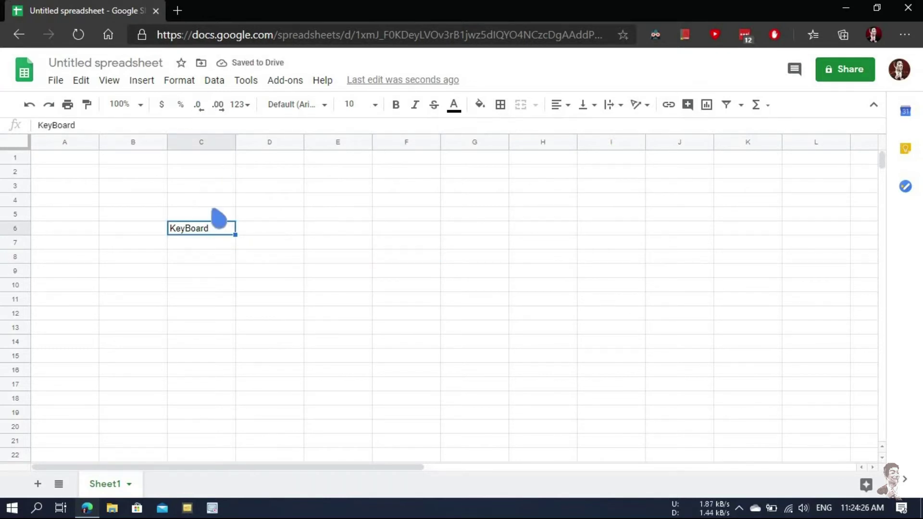
double_click(214, 231)
key("Escape")
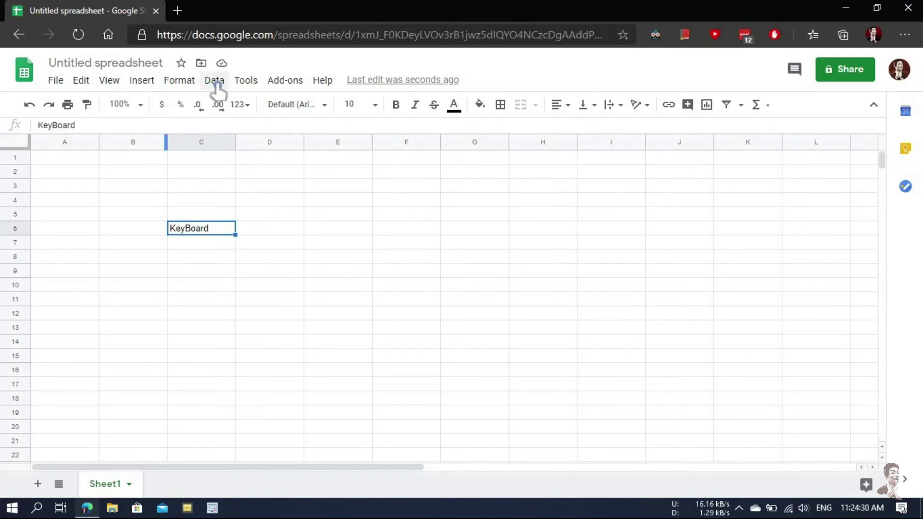
Step: Turn Show dropdown list in cell back on for C6 and save
left_click(214, 80)
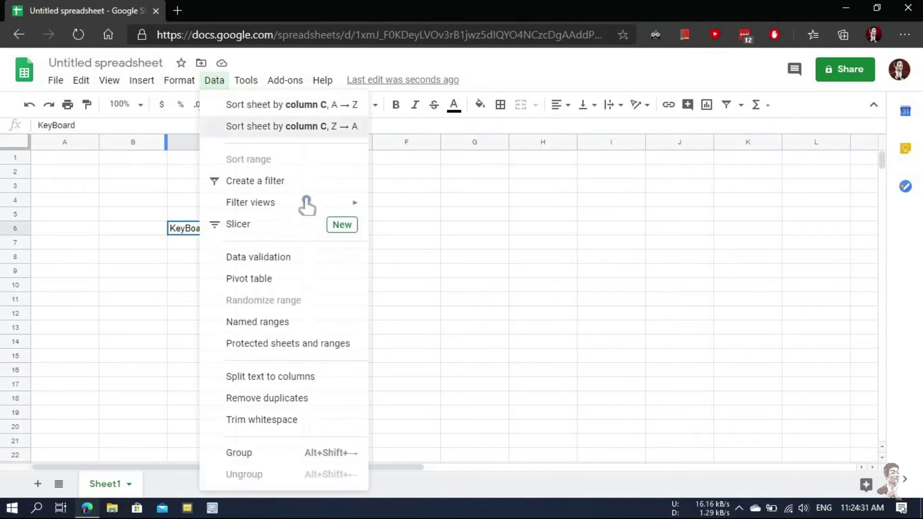
left_click(284, 258)
left_click(412, 272)
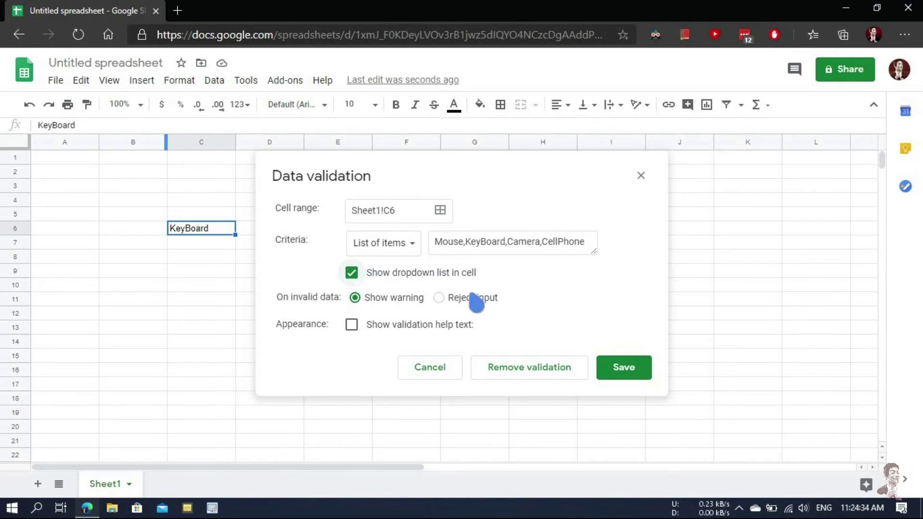
left_click(608, 367)
Step: Check C6's dropdown, then replace its value with Hatrt, which gets flagged invalid
left_click(228, 262)
left_click(228, 227)
left_click(220, 233)
double_click(215, 234)
key("ctrl+a")
type("Hat")
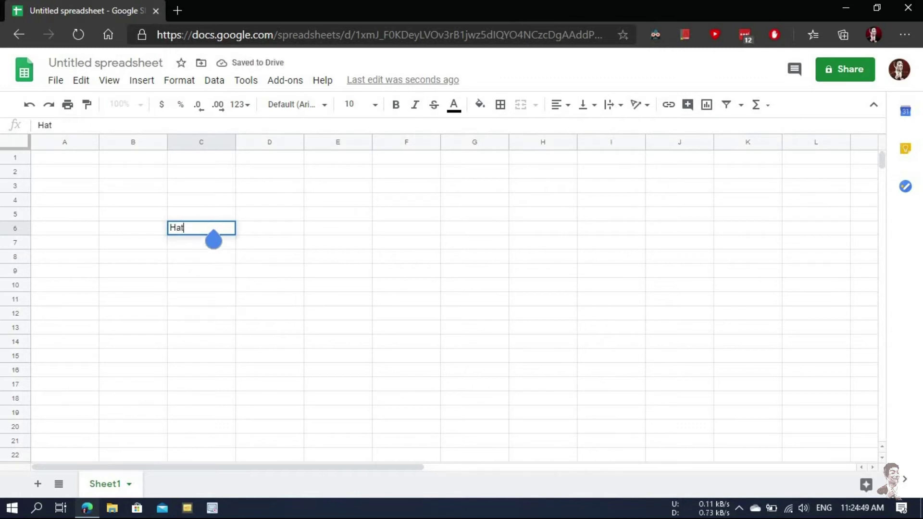
type("rt")
key("Return")
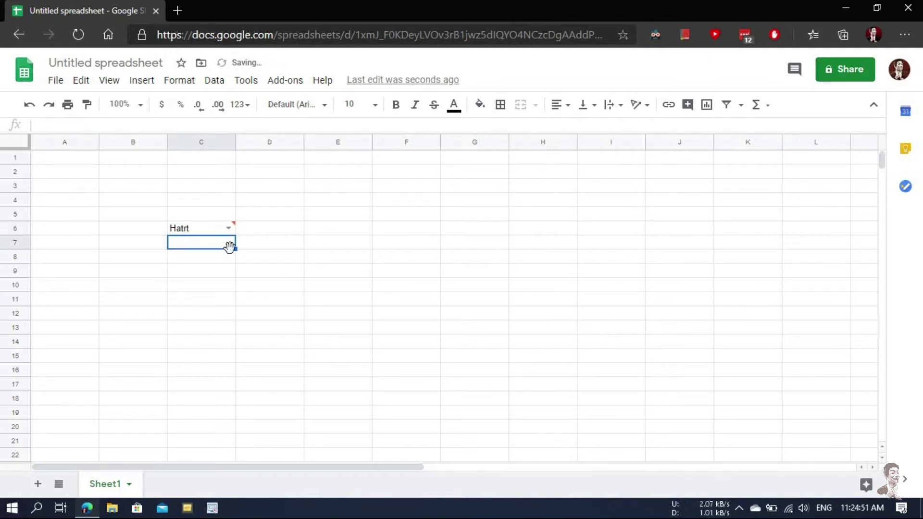
left_click(231, 230)
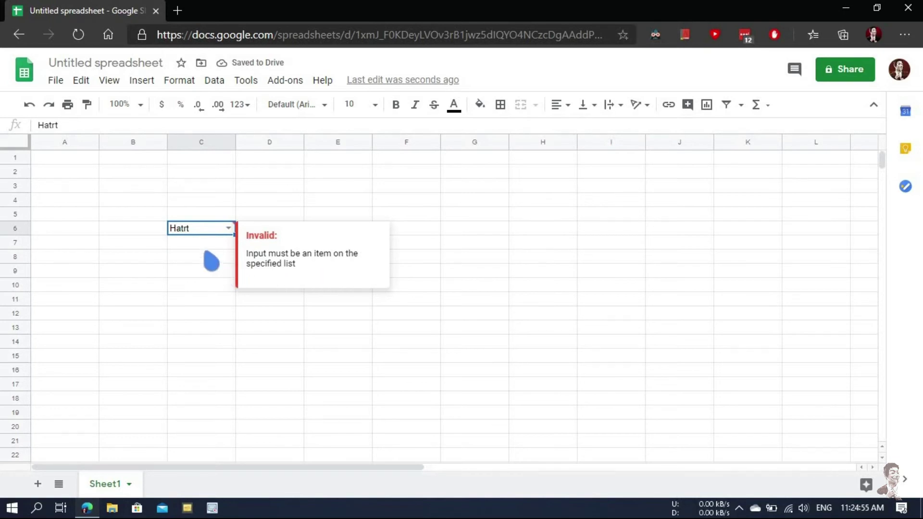
Step: Set C6's validation to Reject input for invalid data and save
left_click(207, 81)
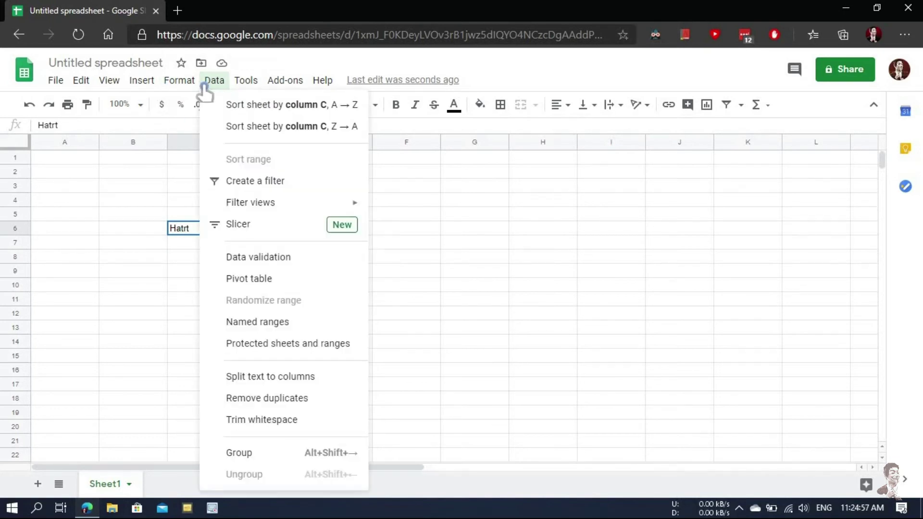
left_click(288, 259)
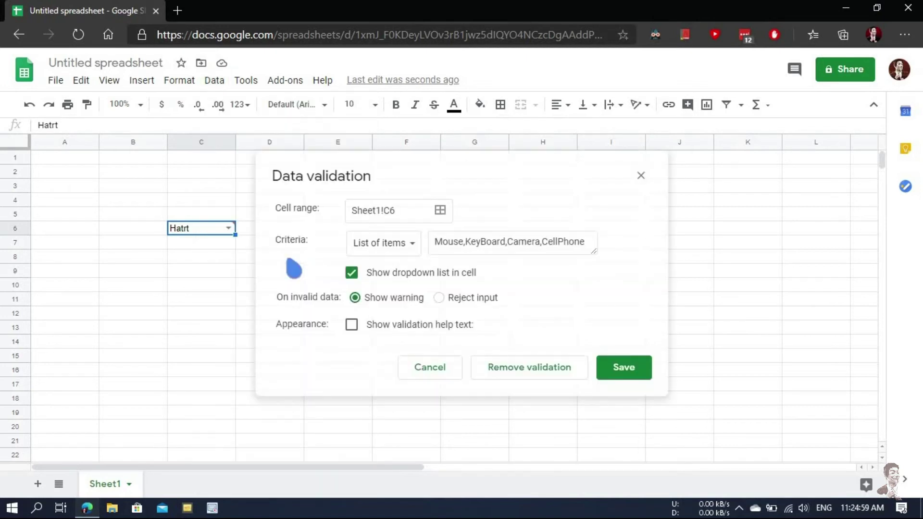
left_click(439, 298)
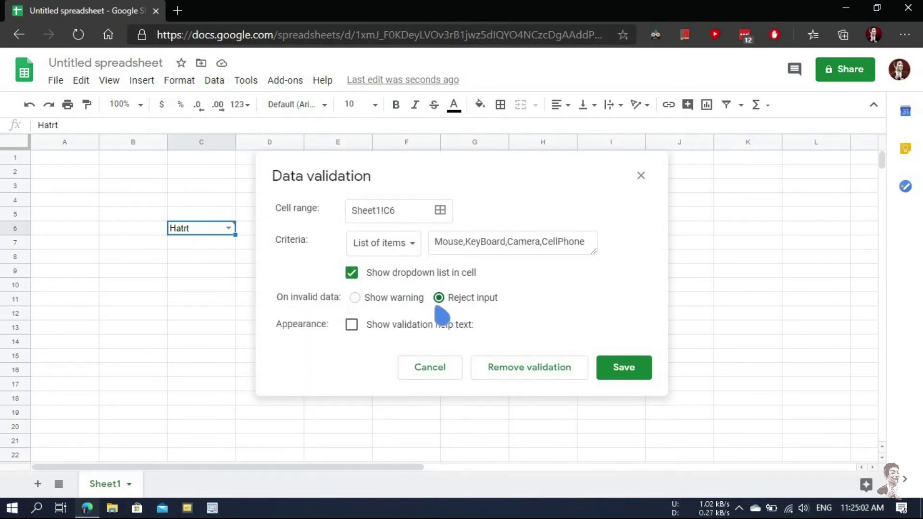
left_click(618, 368)
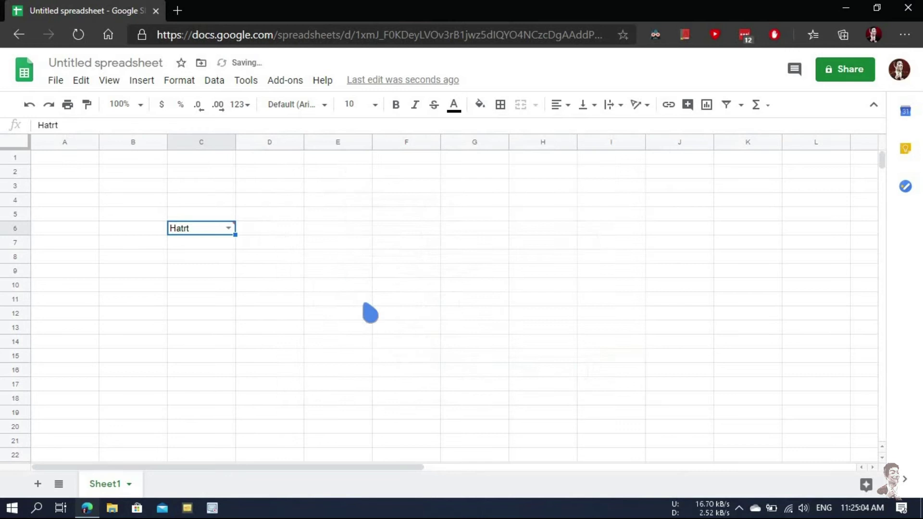
Step: Test by entering Reject in C6, then dismiss the error, leaving Hatrt
double_click(213, 233)
key("ctrl+a")
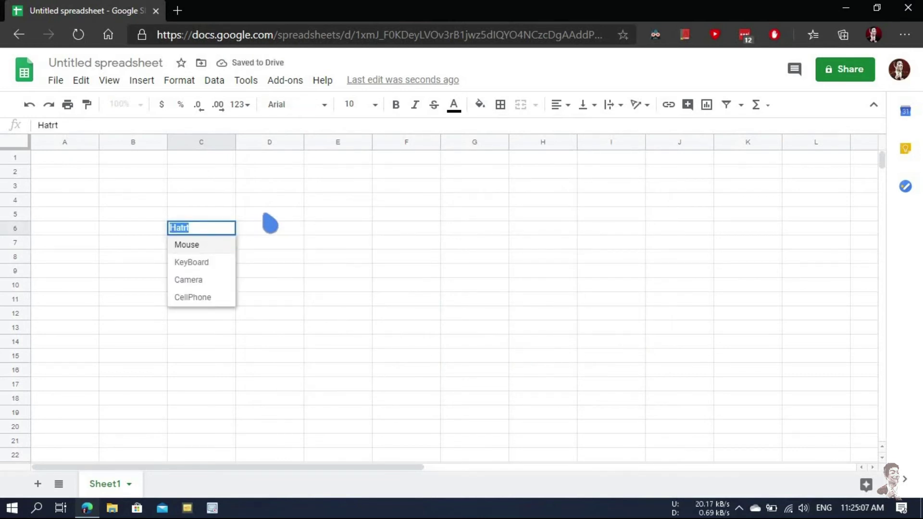
type("Reject")
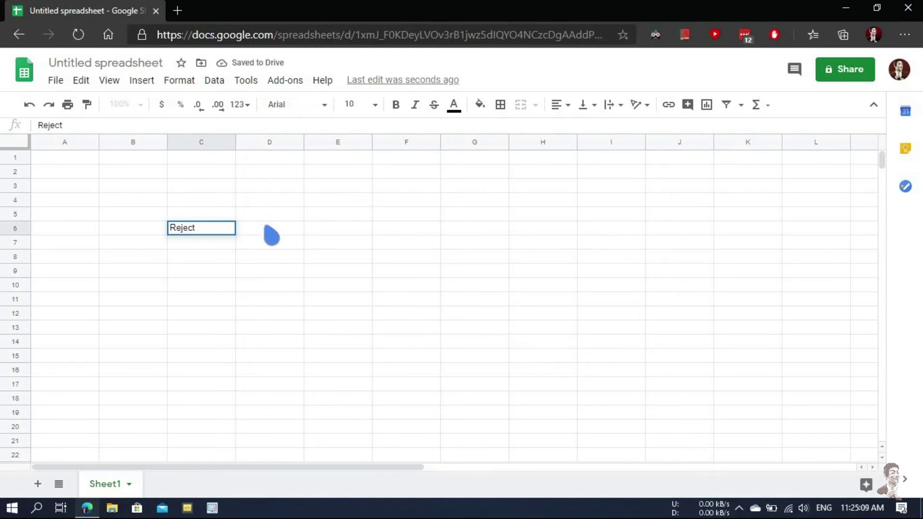
left_click(271, 235)
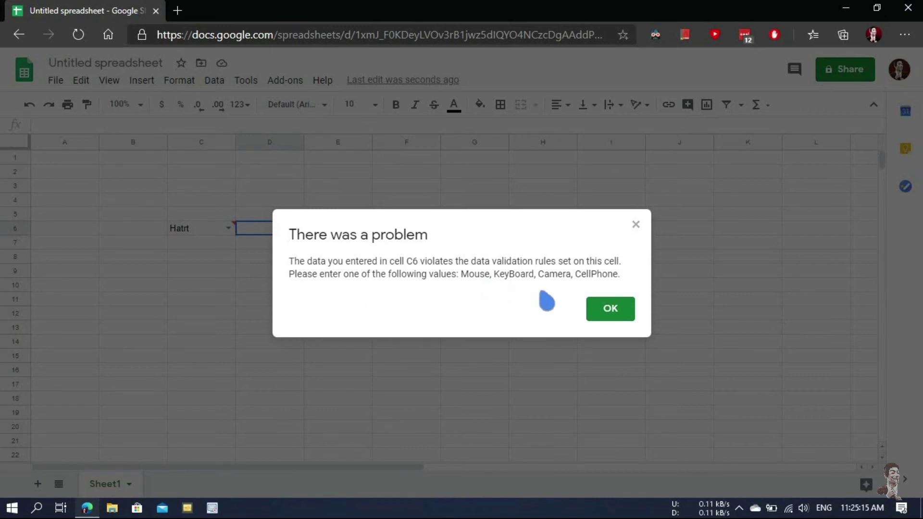
left_click(600, 310)
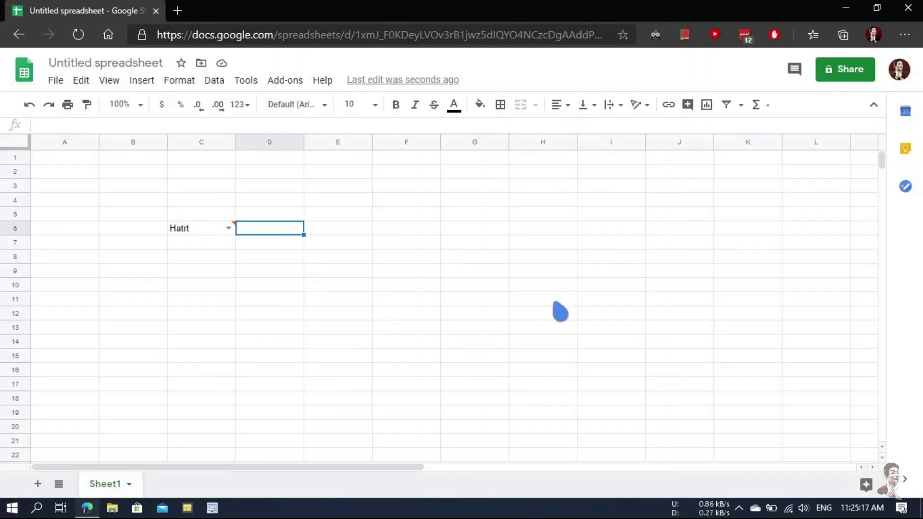
left_click(191, 230)
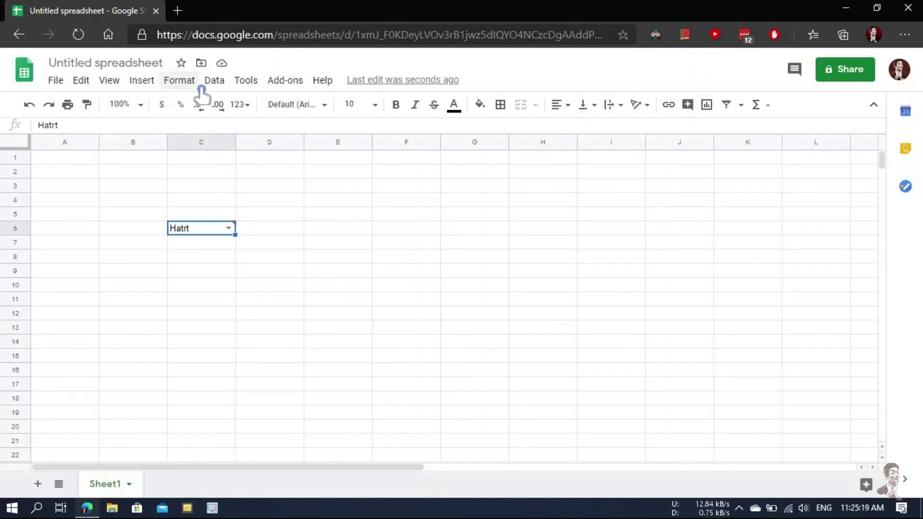
Step: Reopen C6's validation, enable Show validation help text and choose Reject input
left_click(212, 81)
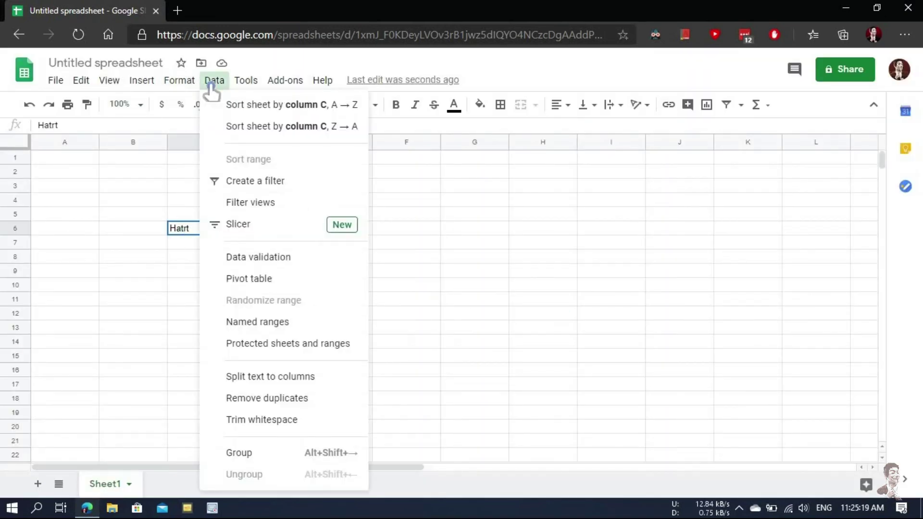
left_click(272, 259)
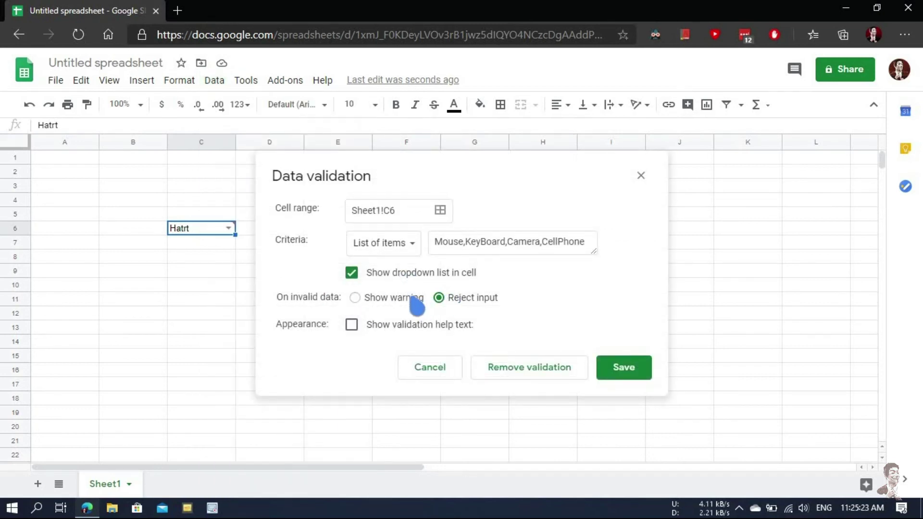
left_click(387, 325)
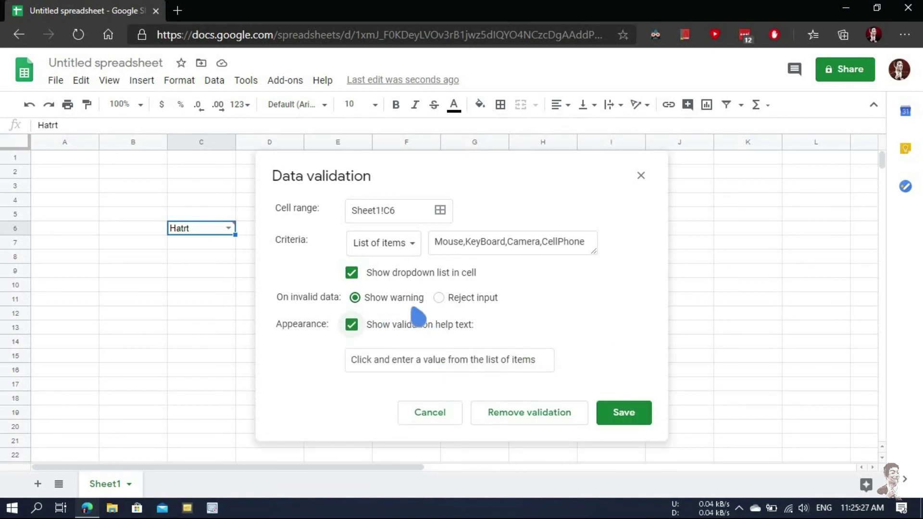
left_click(448, 359)
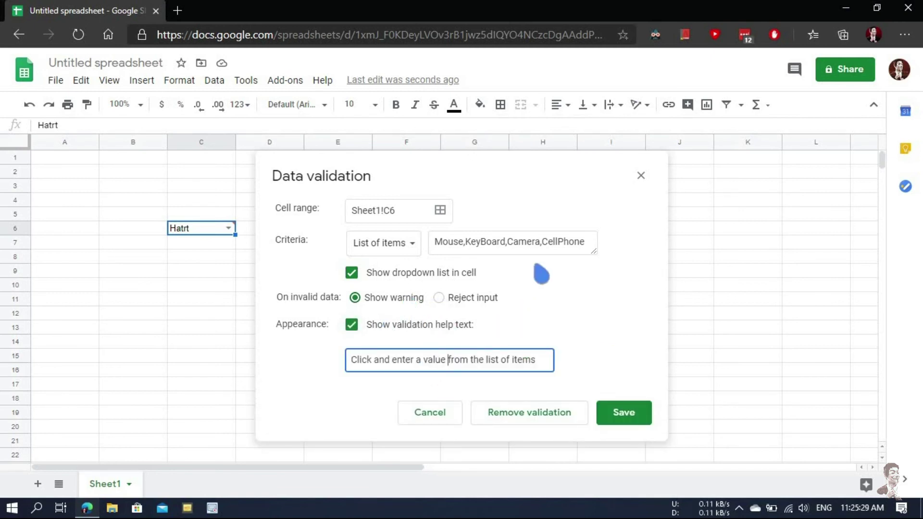
left_click(439, 298)
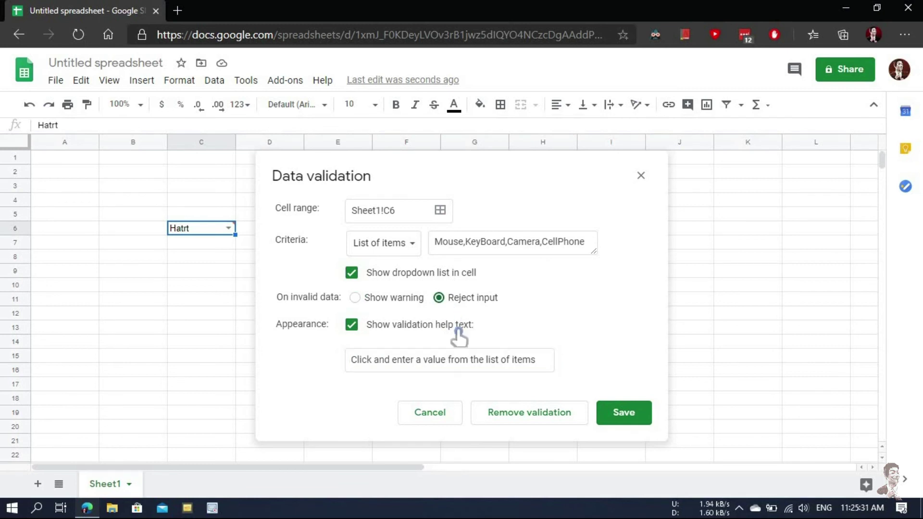
Step: Replace the help text with 'Wrong' and save the rule
left_click(474, 361)
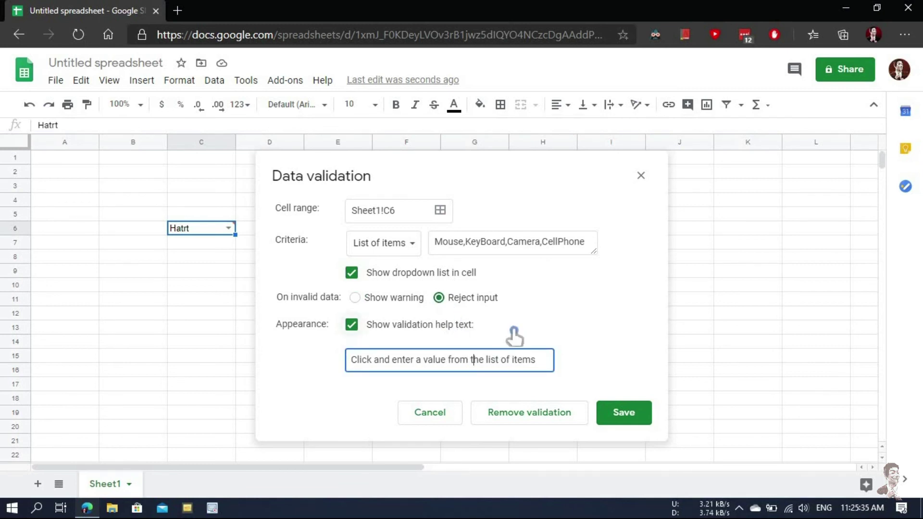
type("Wrong")
key("ctrl+a")
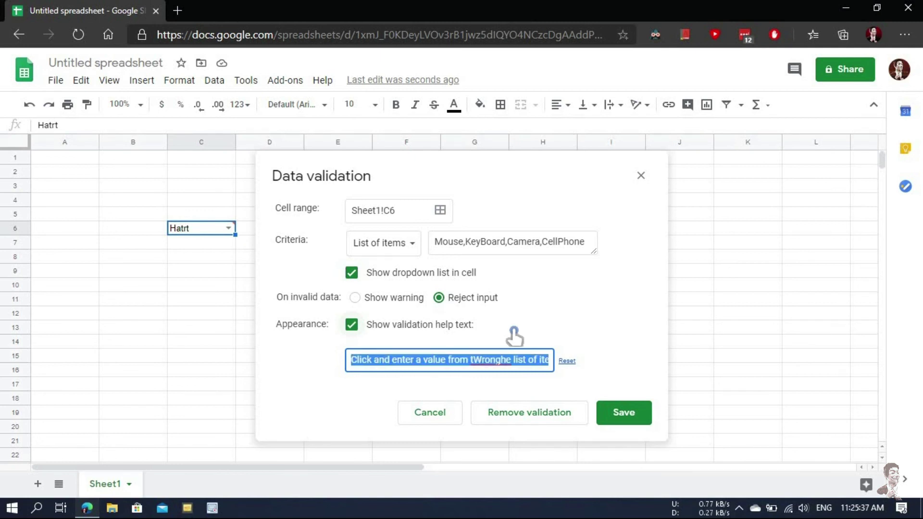
type("Wron")
type("g")
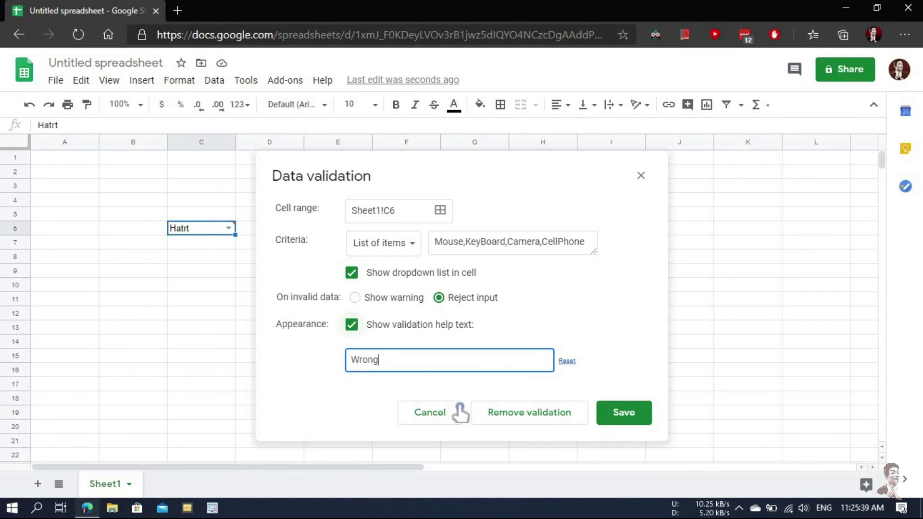
left_click(620, 414)
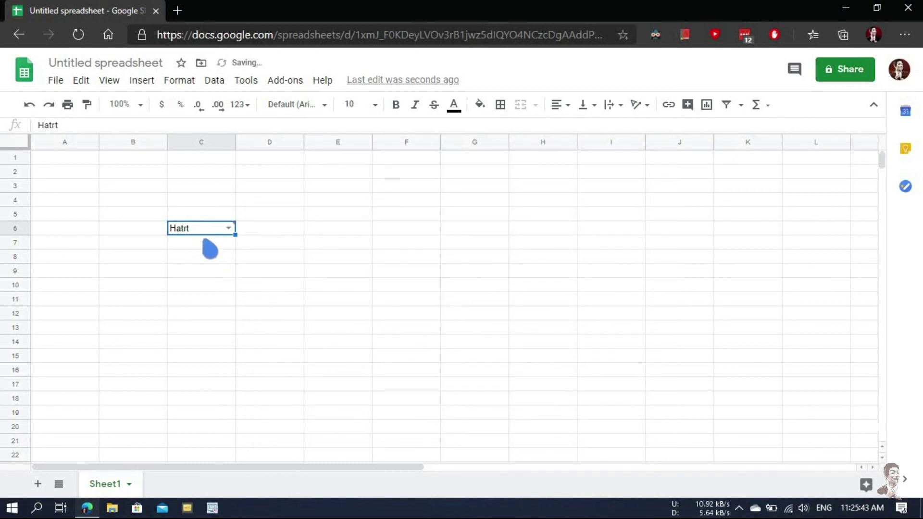
mouse_move(201, 229)
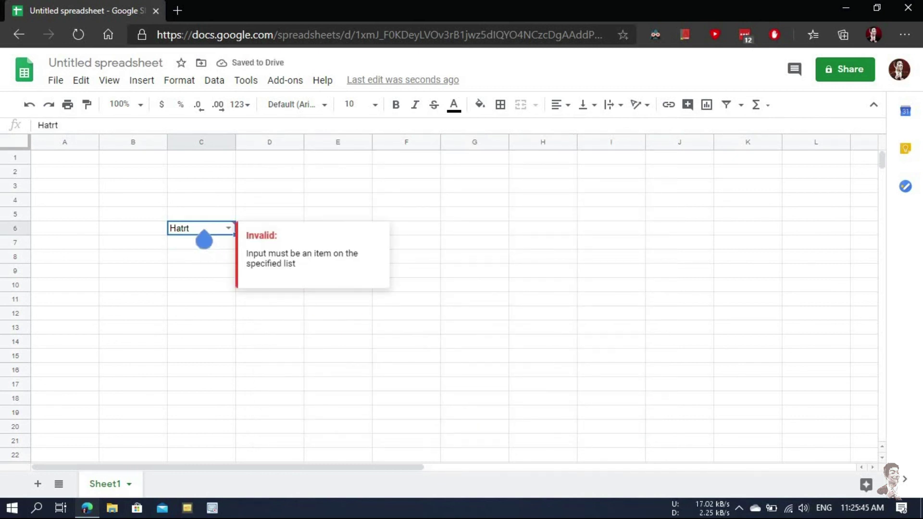
Step: Enter 'Wrong' in C6 to test the rule, and dismiss the 'Wrong' rejection message
double_click(207, 239)
type("Wrong")
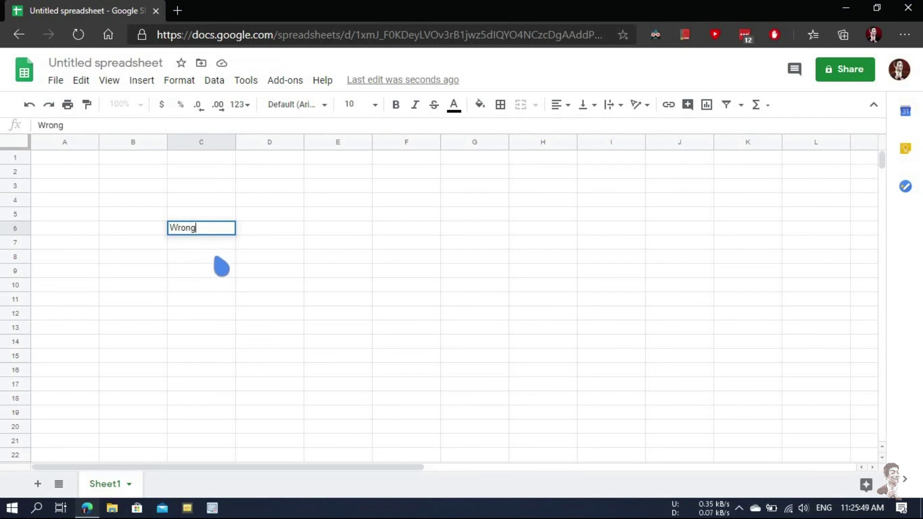
left_click(222, 259)
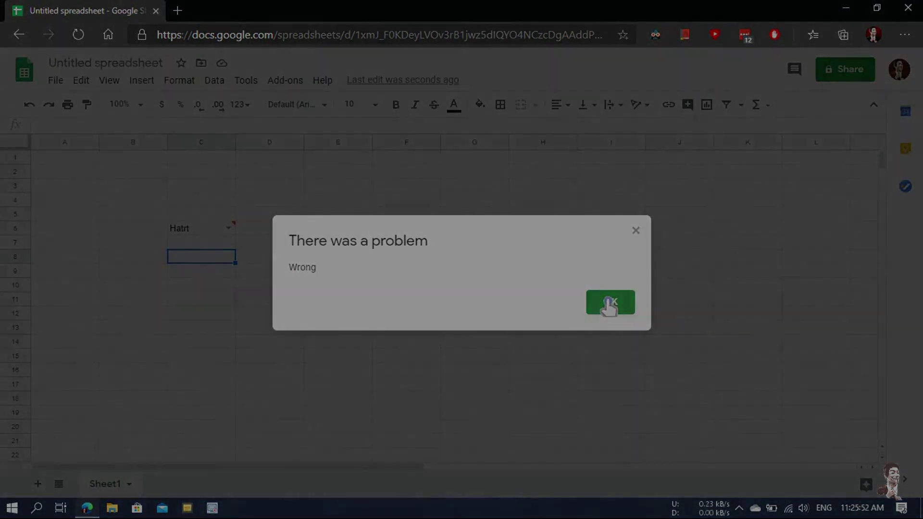
left_click(607, 302)
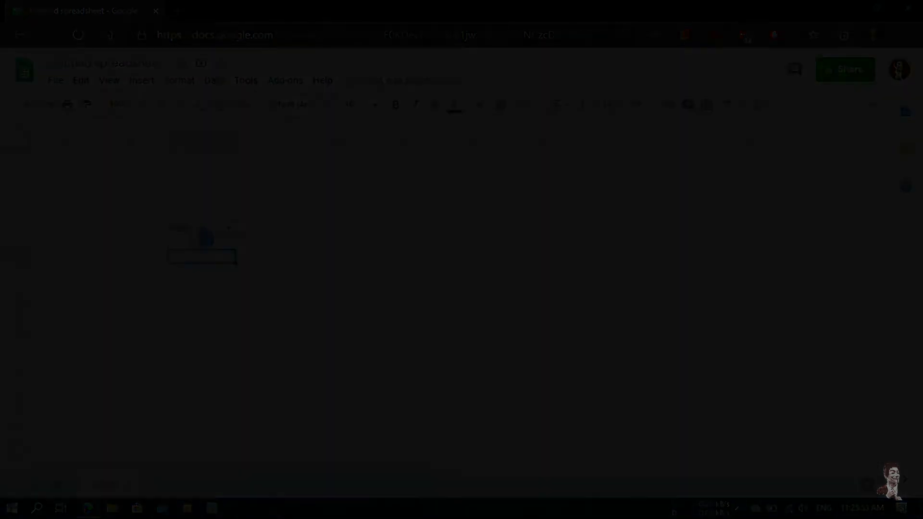